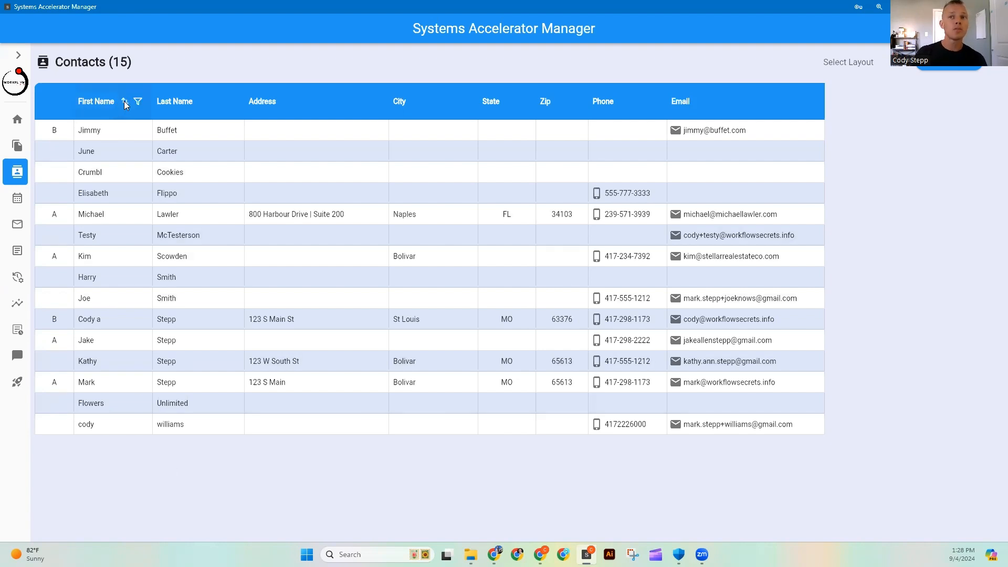
# - Sort the contacts by first name in ascending order and review the text filter conditions available for that column
pyautogui.click(125, 102)
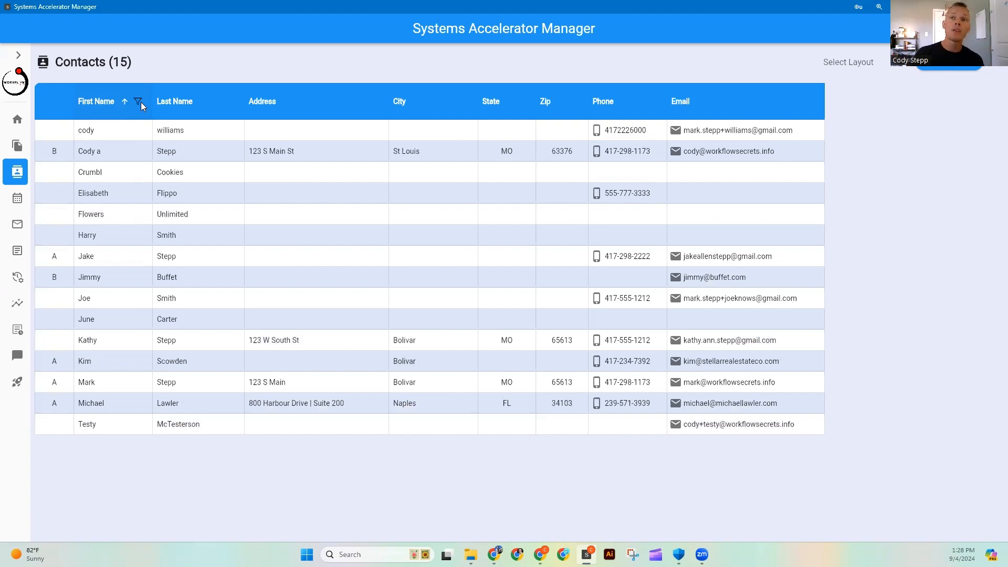
pyautogui.click(138, 102)
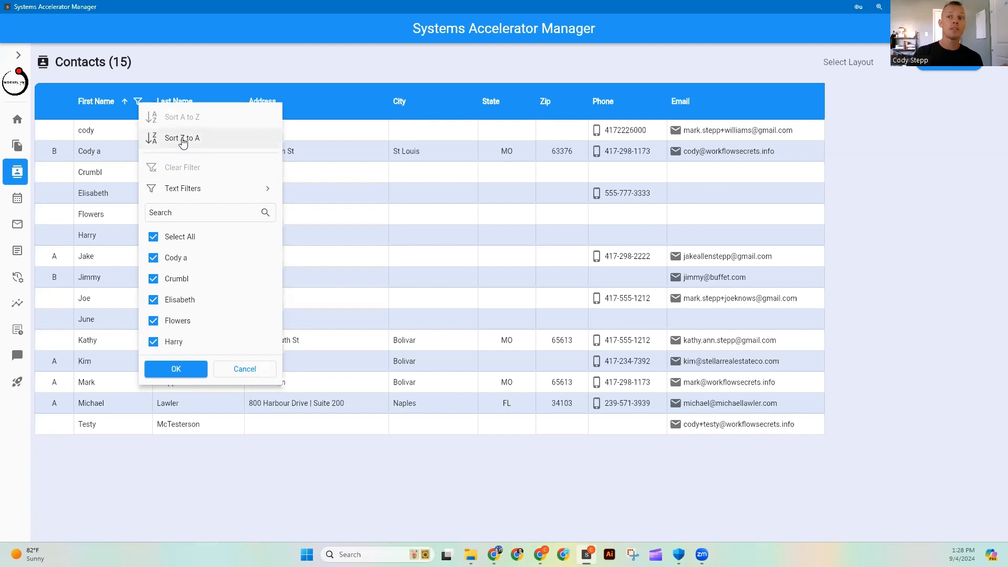
pyautogui.click(201, 190)
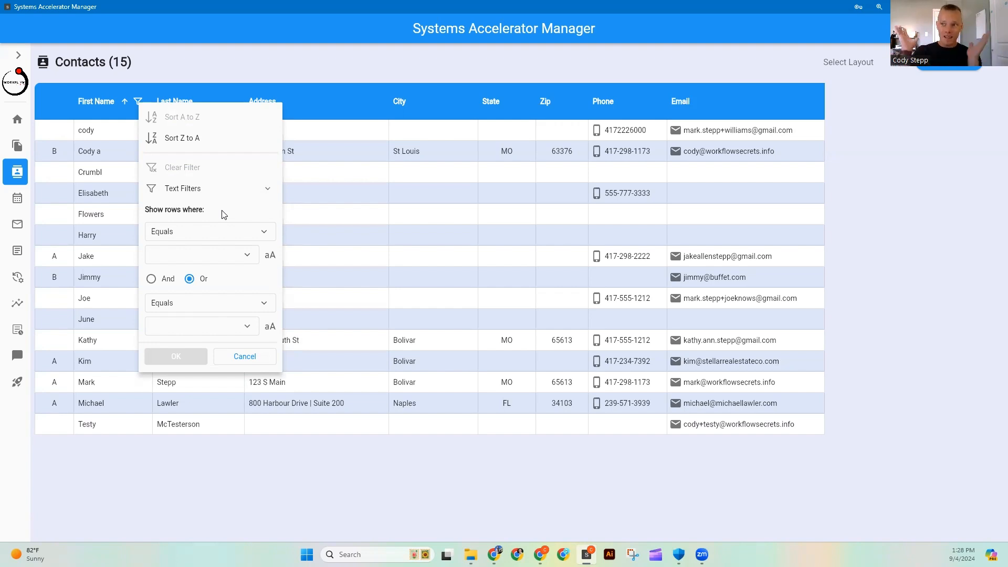
pyautogui.click(247, 231)
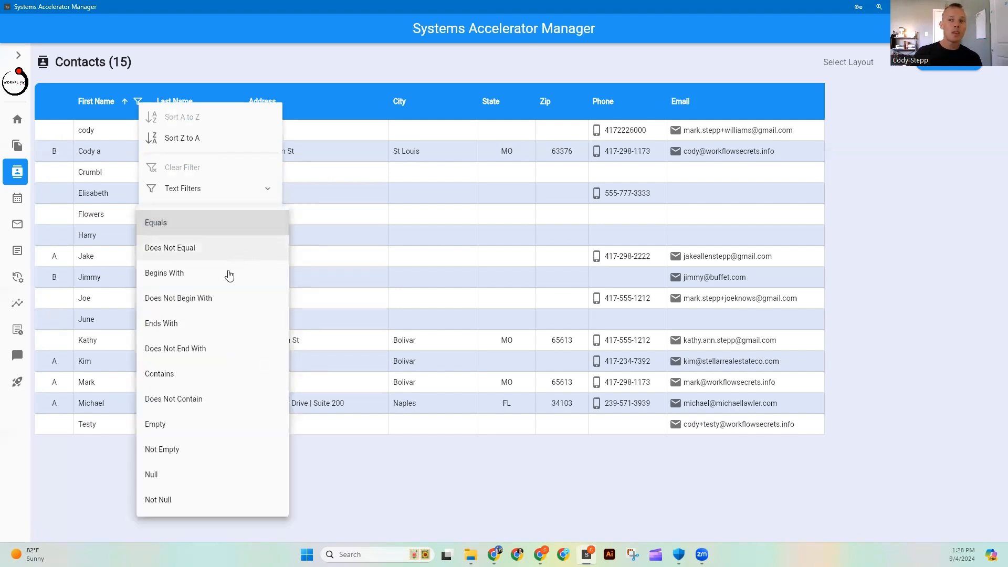
pyautogui.click(227, 230)
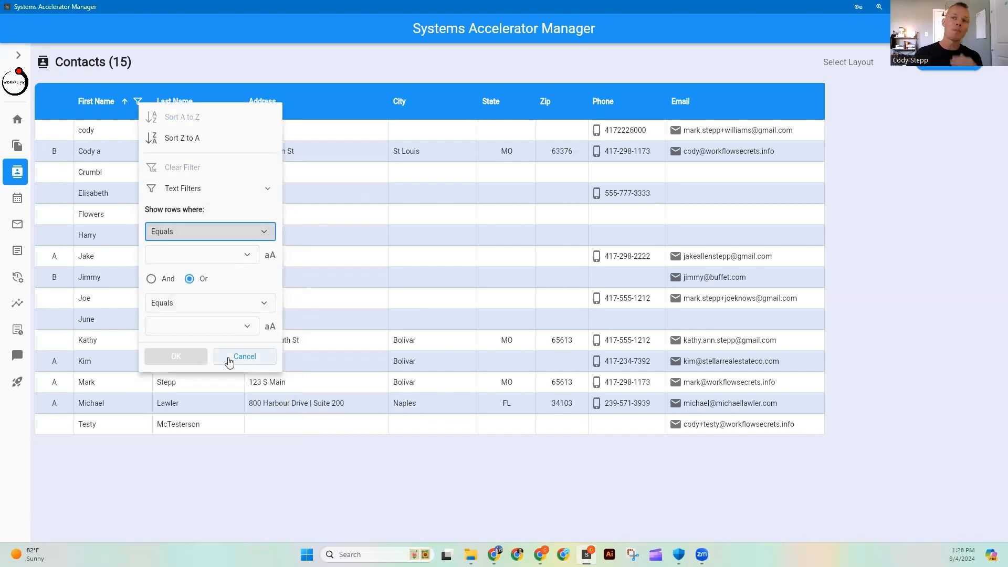
pyautogui.click(243, 190)
# - Filter the First Name column to one contact's first name using the filter's value search
pyautogui.click(226, 215)
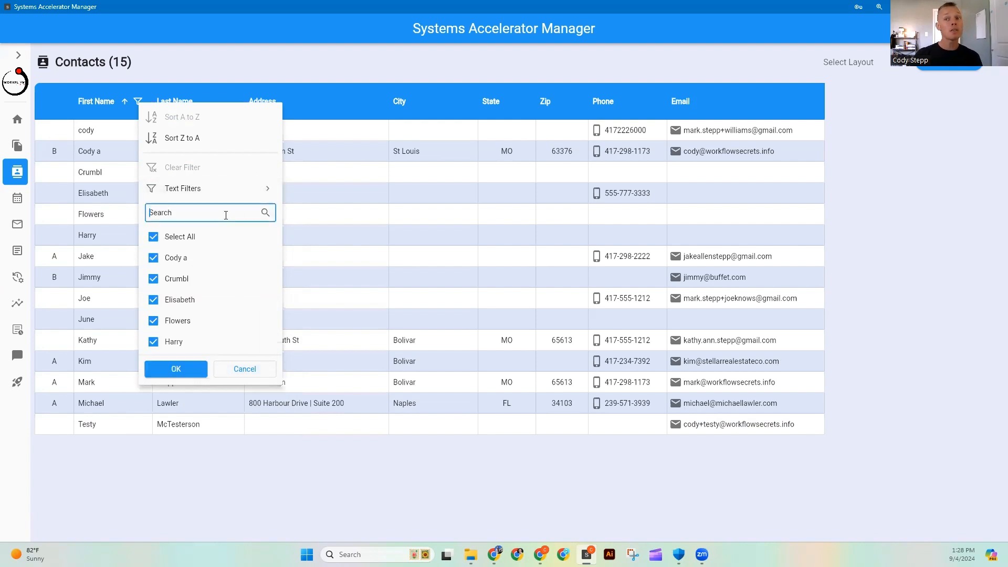
pyautogui.click(153, 237)
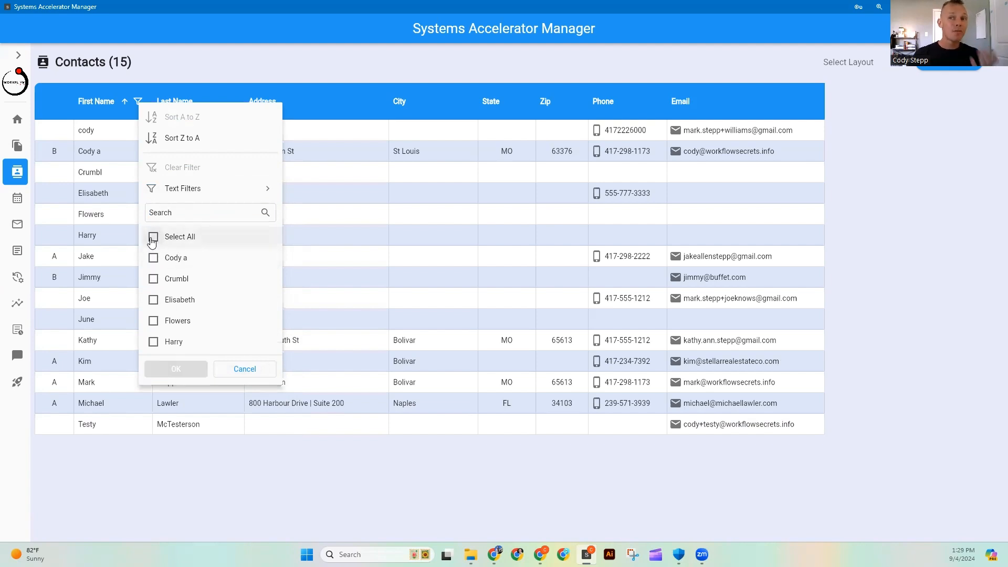
pyautogui.click(161, 215)
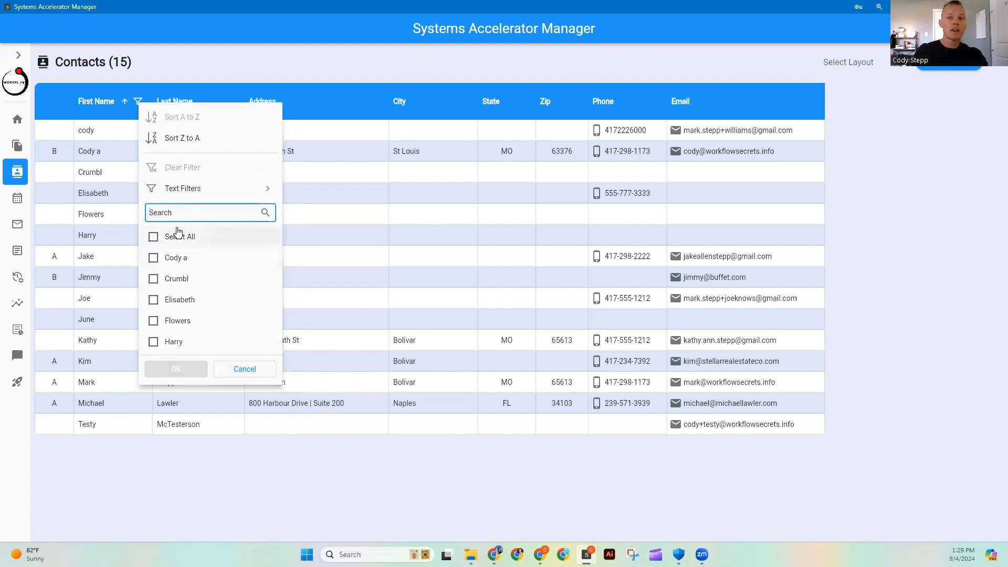
pyautogui.write('Harry')
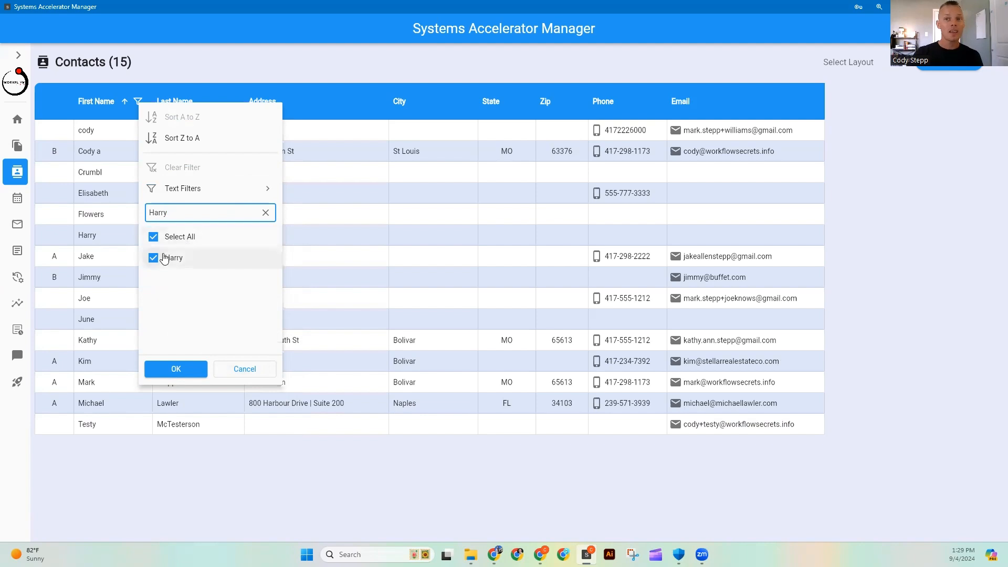
pyautogui.click(176, 370)
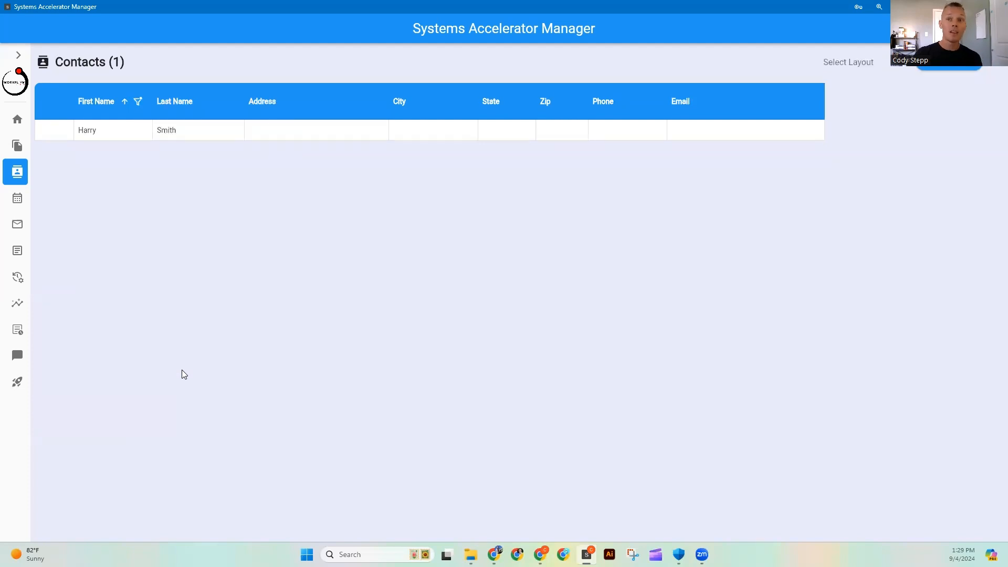
# - Restore the full contact list by selecting all values in the First Name filter
pyautogui.click(138, 101)
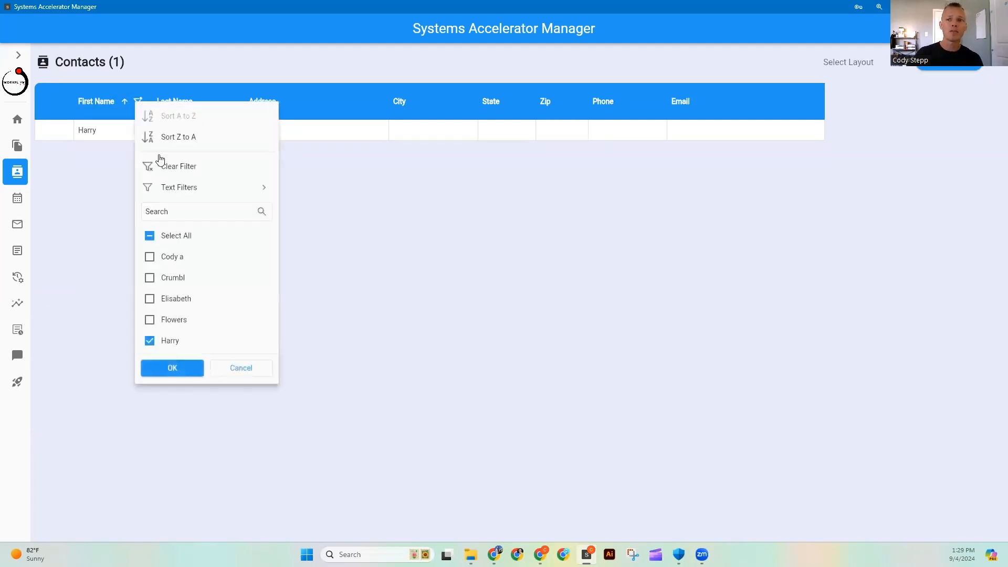
pyautogui.click(149, 238)
pyautogui.click(149, 238)
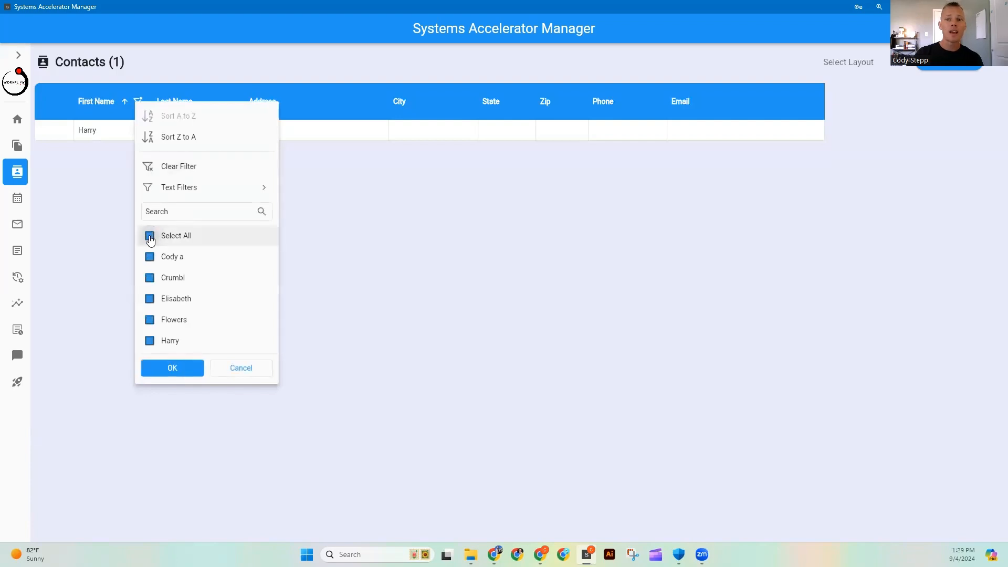
pyautogui.click(171, 369)
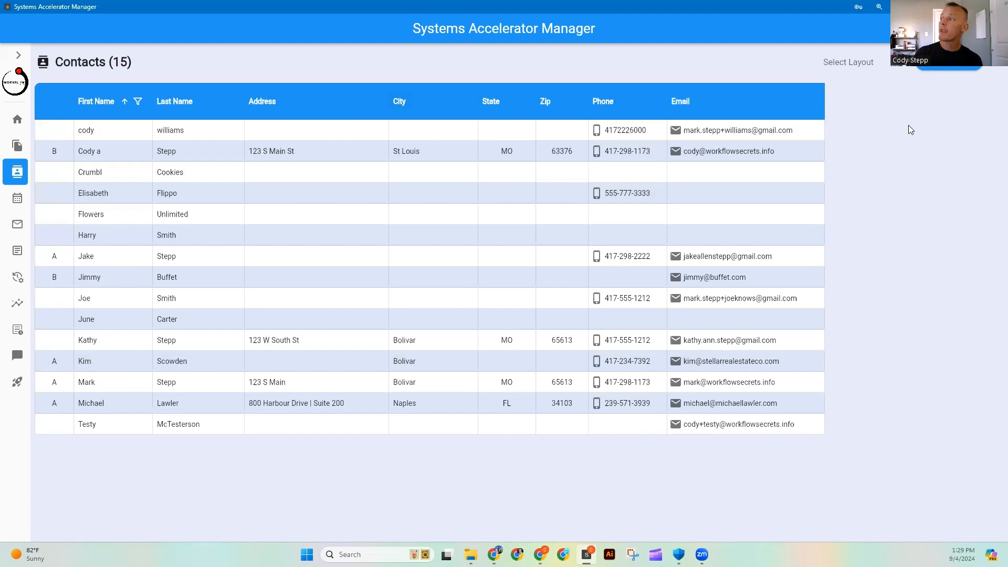
# - Start configuring the contacts layout and set its locked columns to 1
pyautogui.click(995, 72)
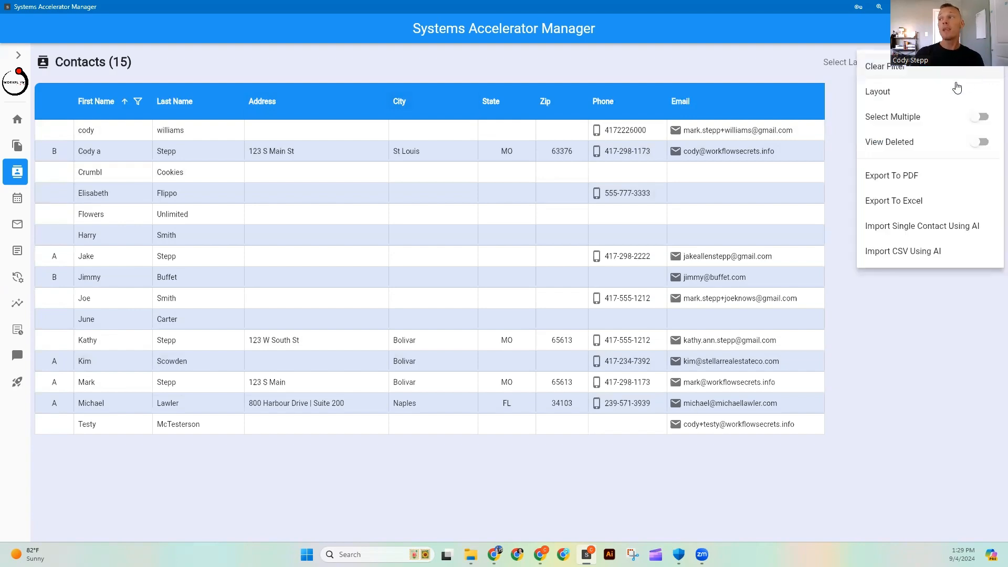
pyautogui.click(946, 93)
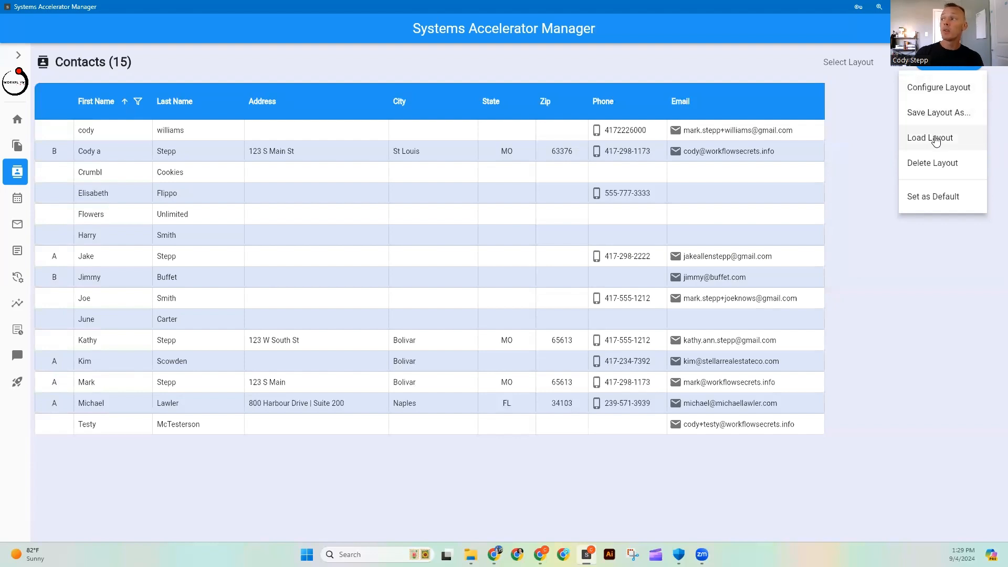
pyautogui.click(942, 96)
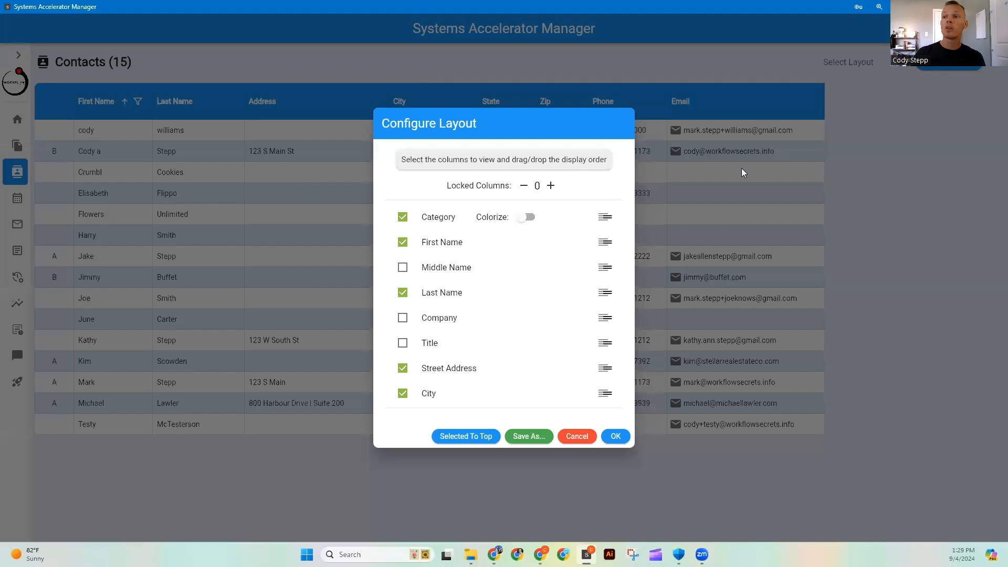
pyautogui.click(549, 189)
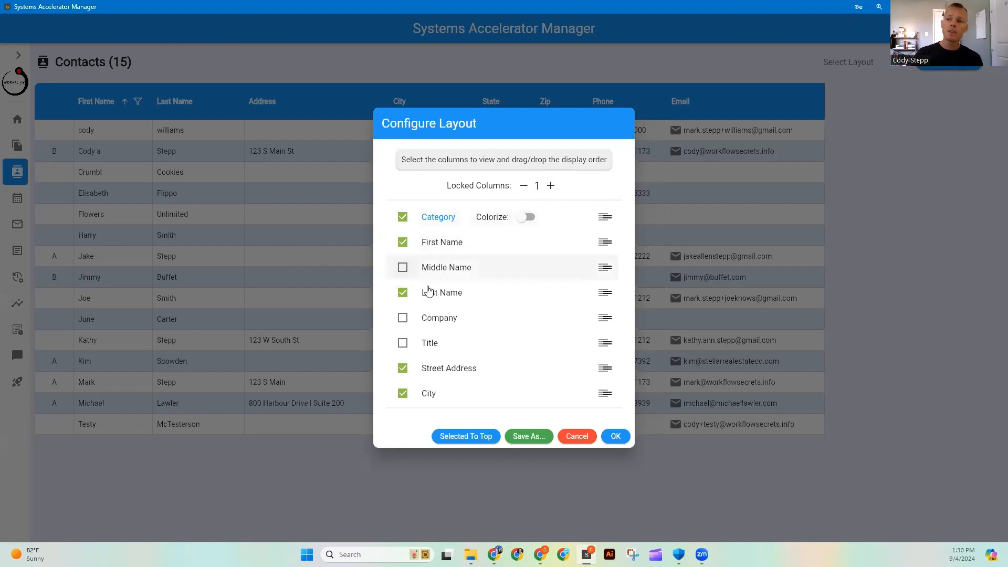
# - Add the Referral Date column to the layout and move all selected columns ahead of the unselected ones
pyautogui.scroll(-15, 434, 294)
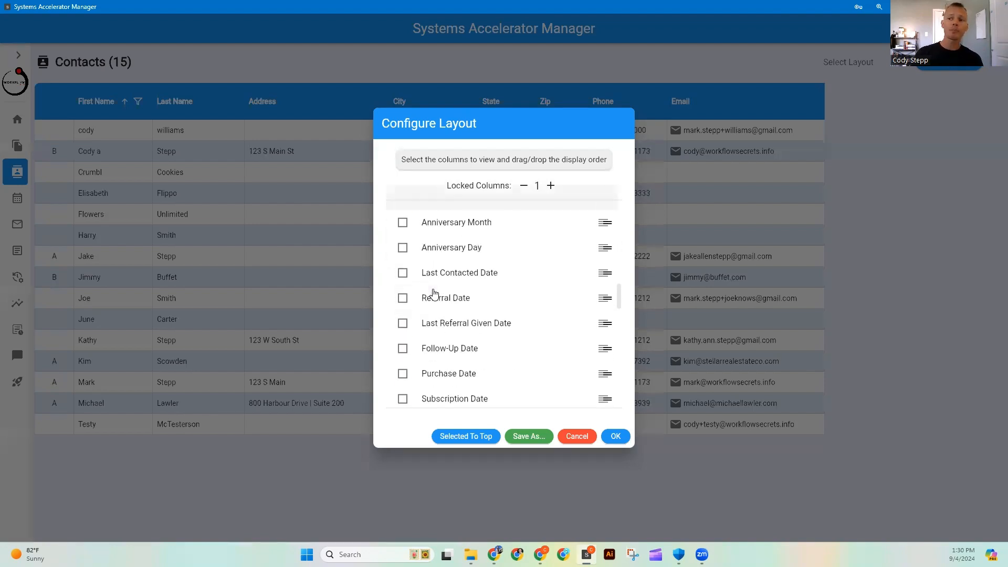
pyautogui.click(402, 298)
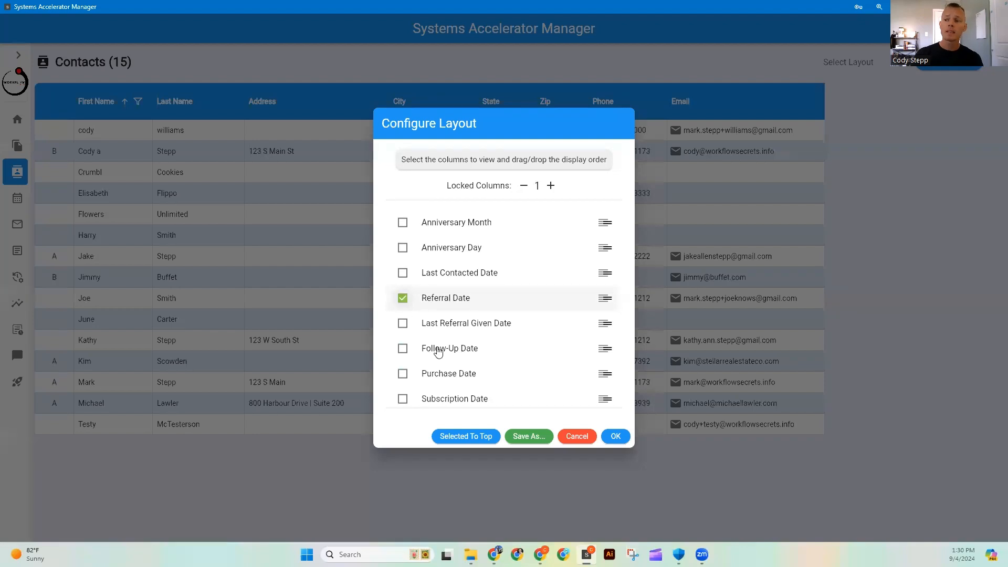
pyautogui.click(465, 438)
pyautogui.scroll(15, 471, 352)
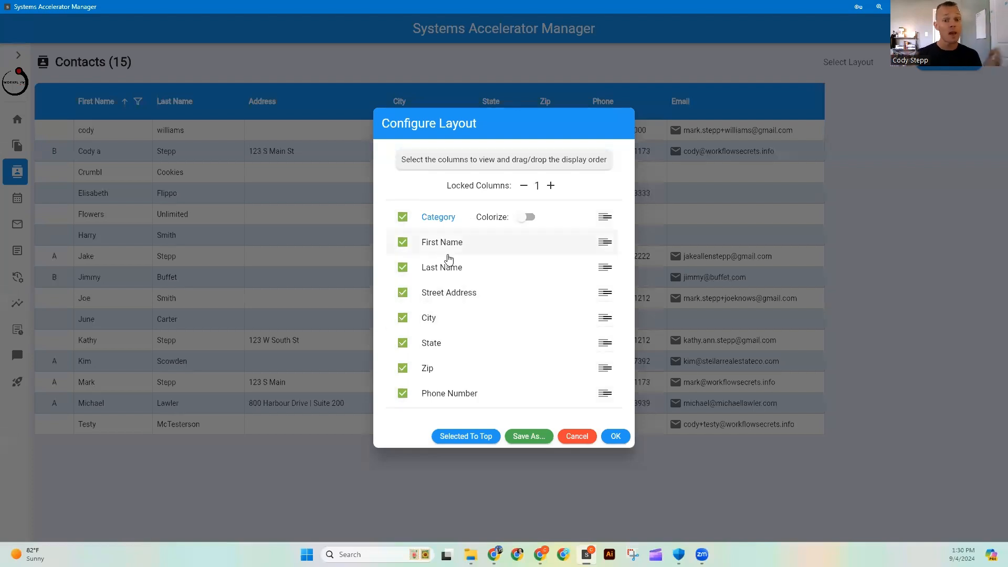
pyautogui.scroll(-3, 470, 268)
pyautogui.scroll(3, 481, 274)
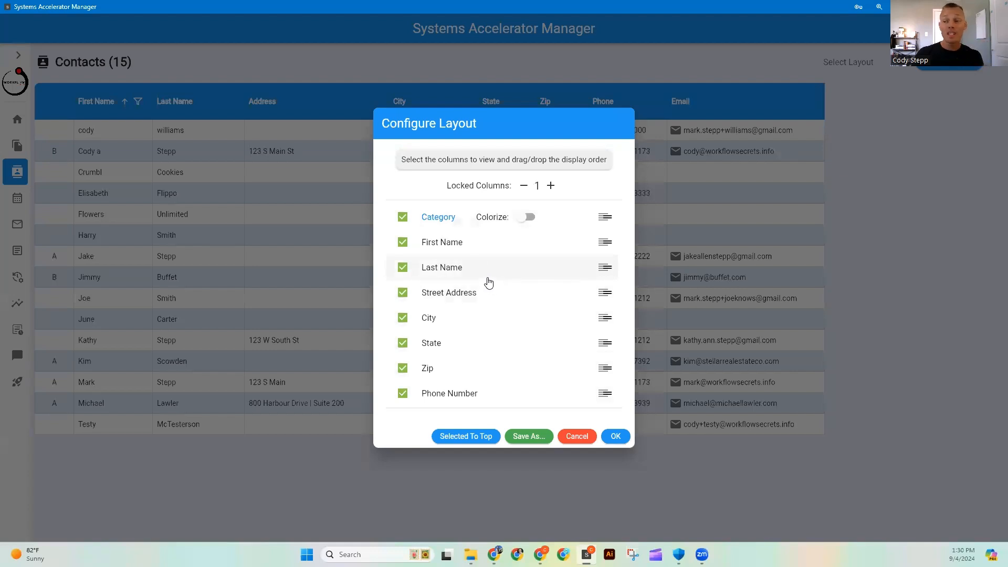
# - Exclude the Street Address, City, State, Zip, Email Address and Referral Date columns from the layout
pyautogui.click(403, 292)
pyautogui.click(403, 318)
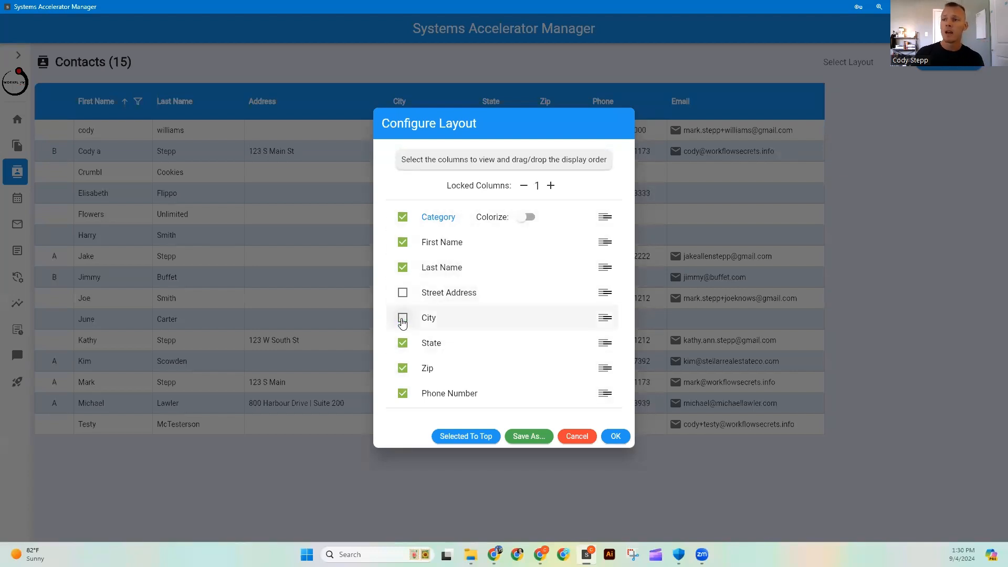
pyautogui.click(403, 343)
pyautogui.click(402, 368)
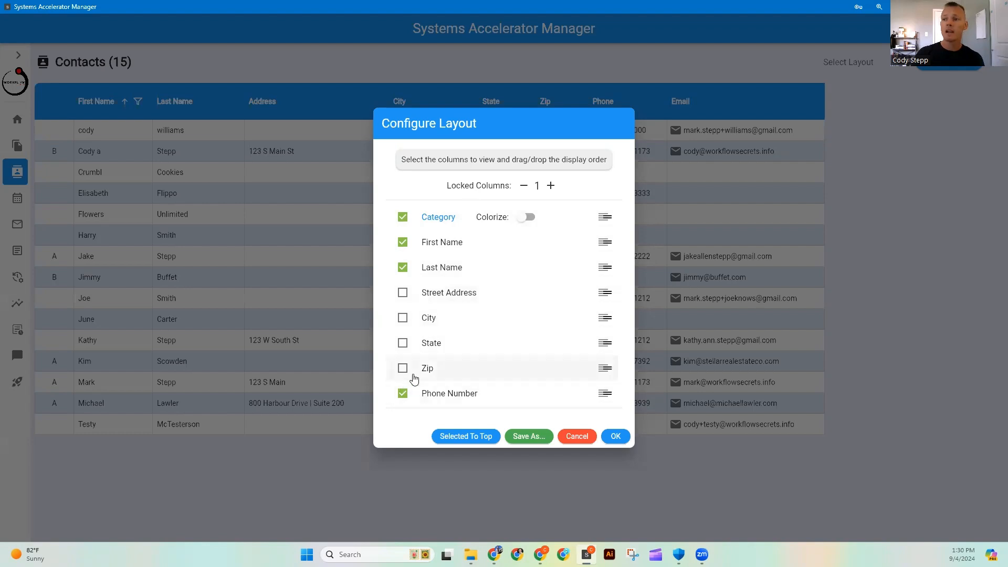
pyautogui.scroll(-2, 448, 291)
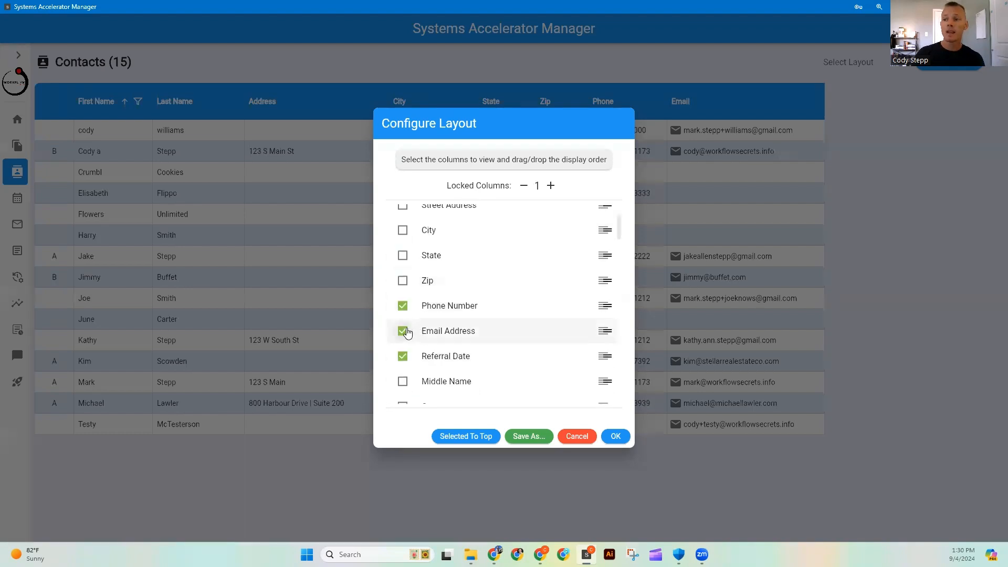
pyautogui.click(403, 330)
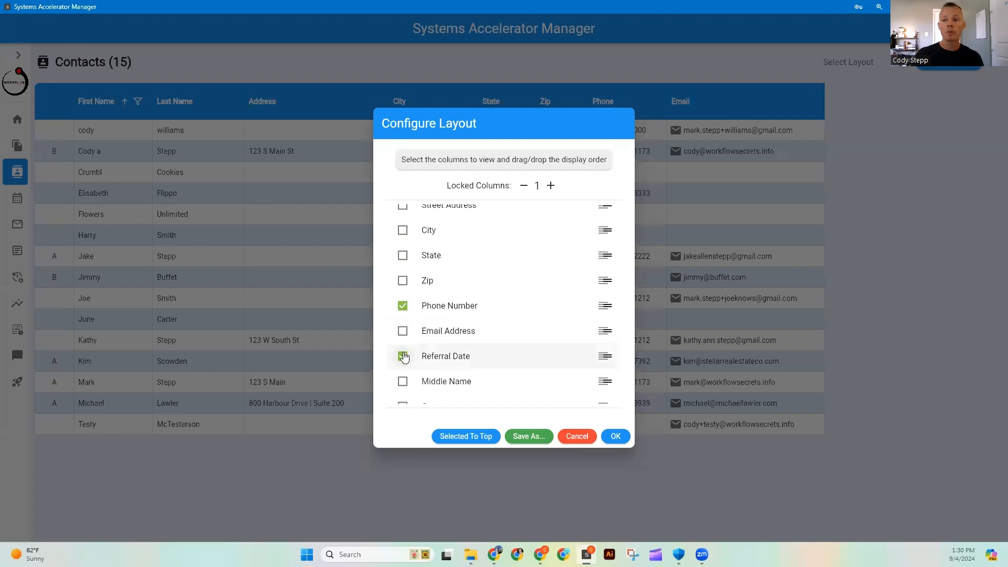
pyautogui.click(403, 356)
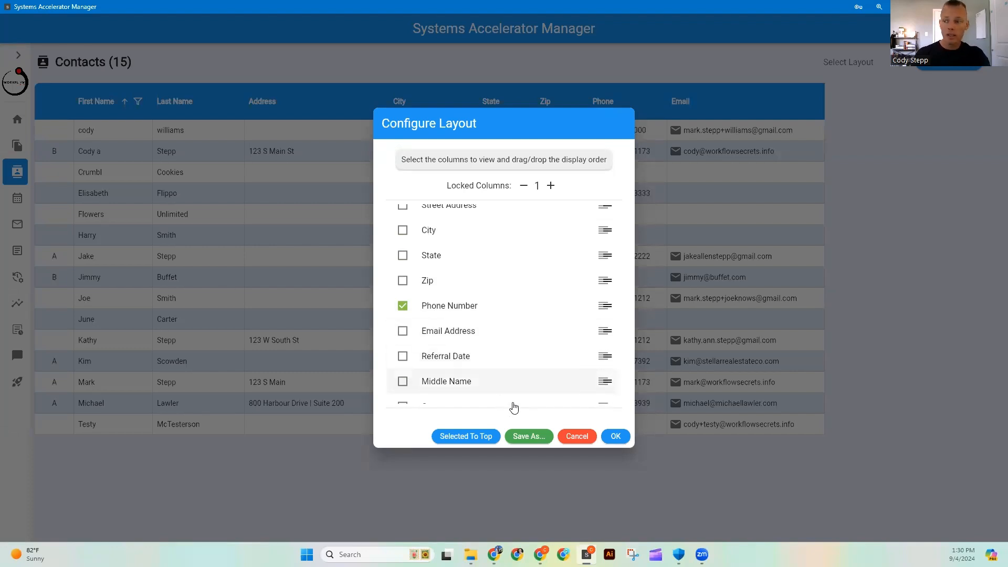
# - Save the configured layout under the name "Call List"
pyautogui.click(529, 437)
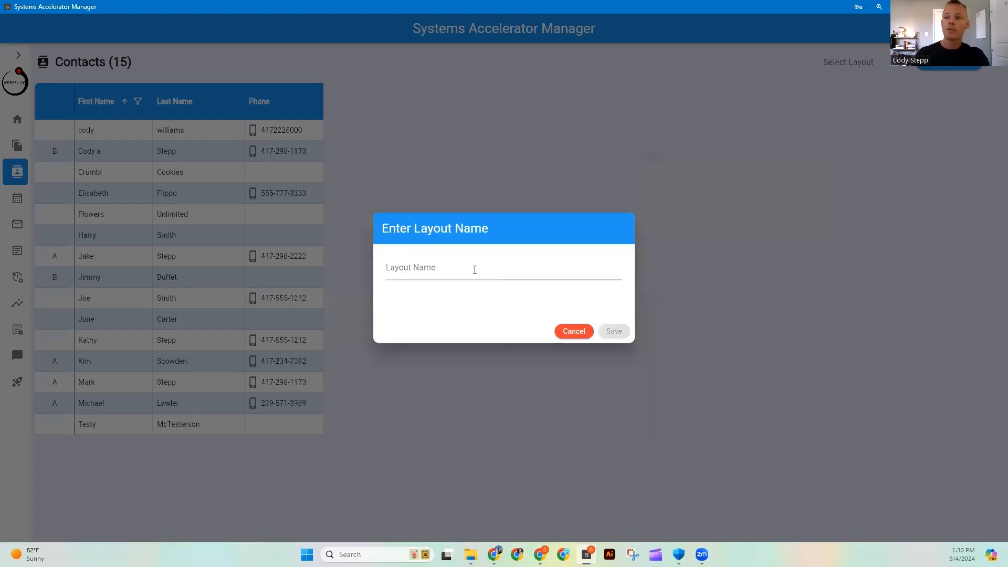
pyautogui.write('Call List')
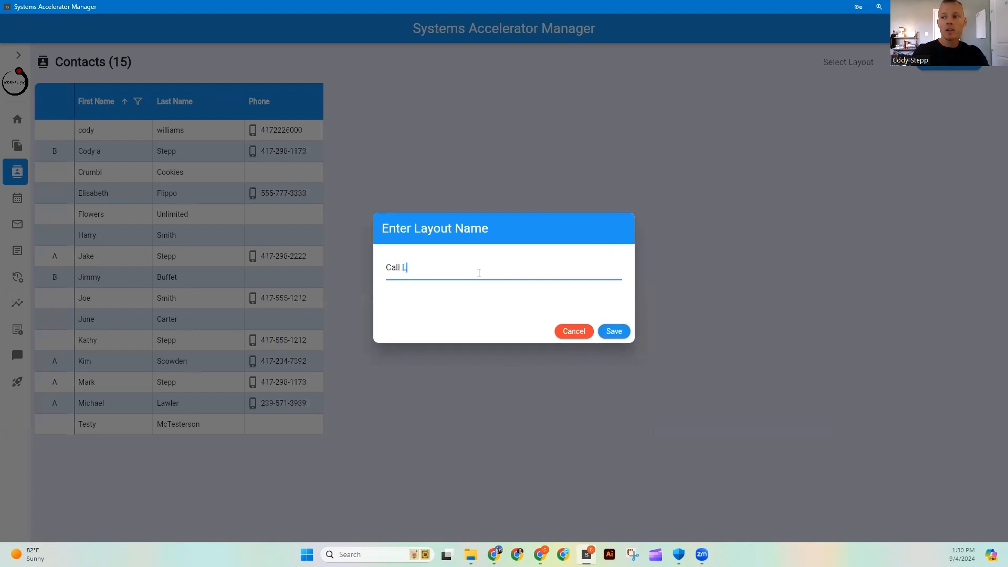
pyautogui.click(612, 332)
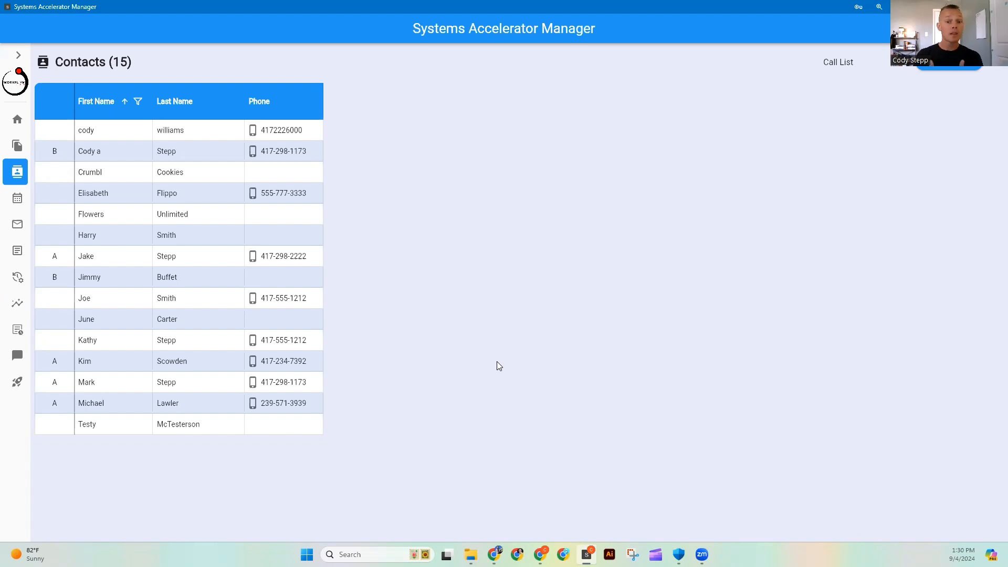
# - View the first listed contact's details, once directly and once through the row's Edit option, returning to the contact list each time
pyautogui.click(101, 130)
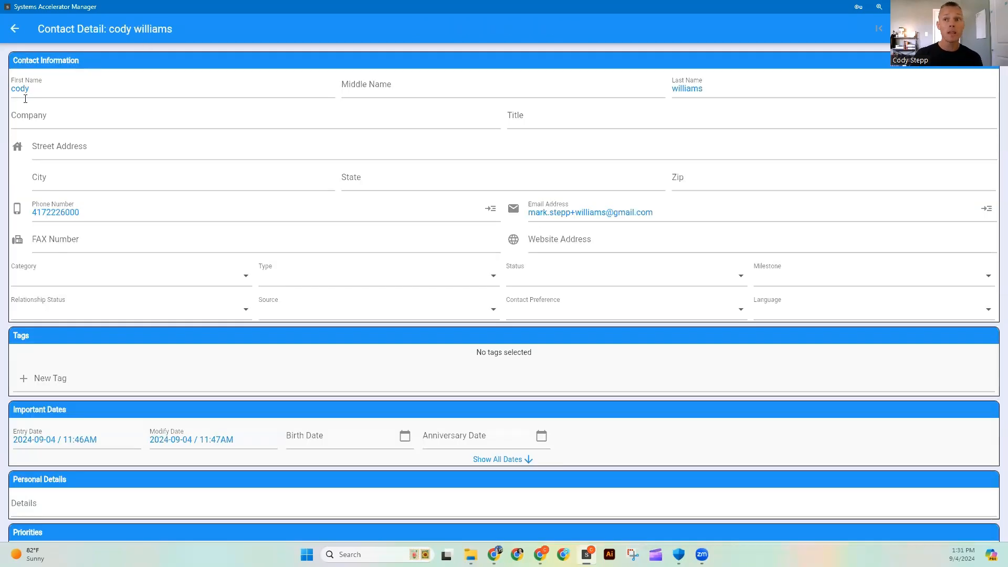
pyautogui.click(15, 29)
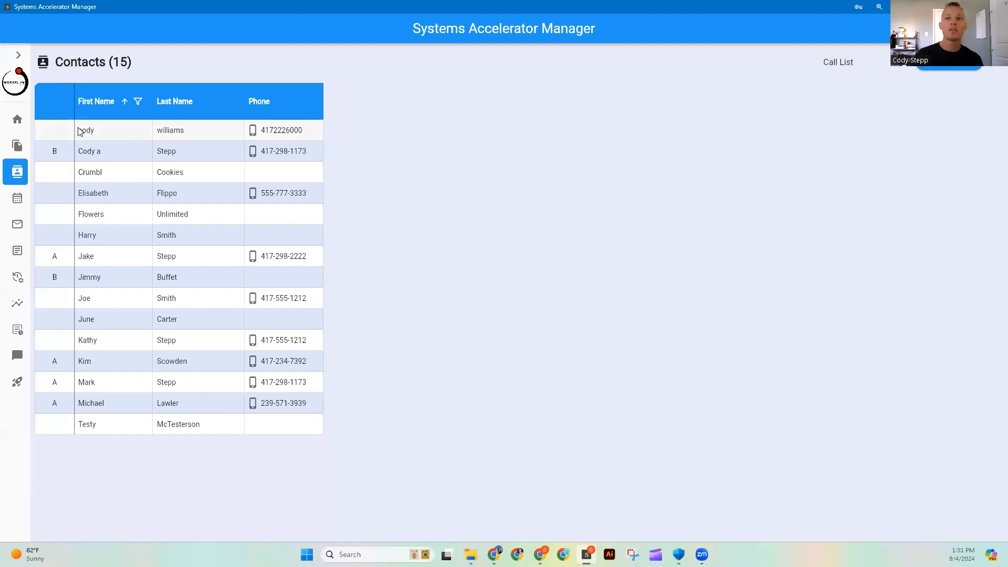
pyautogui.moveTo(90, 131); pyautogui.dragTo(228, 132)
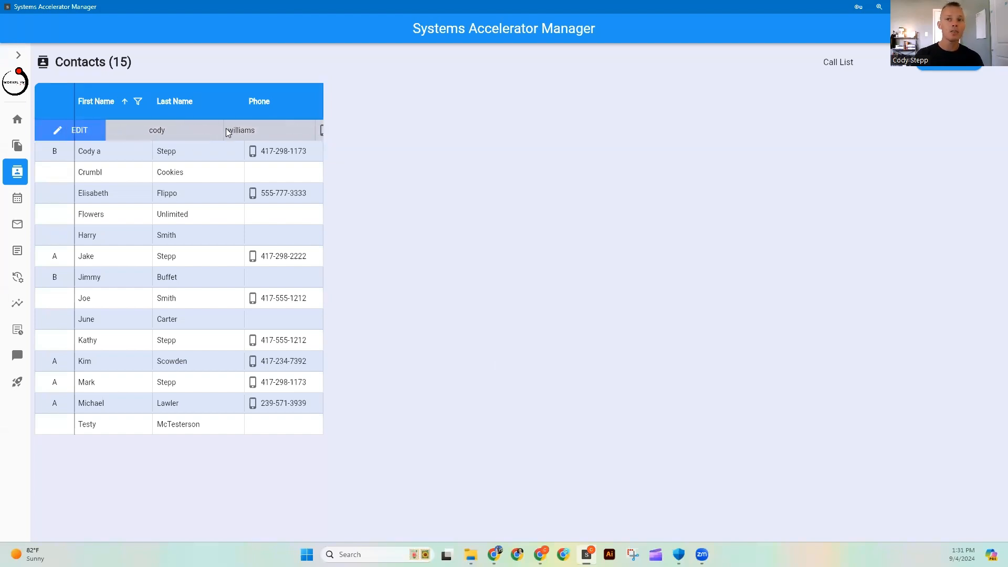
pyautogui.click(85, 129)
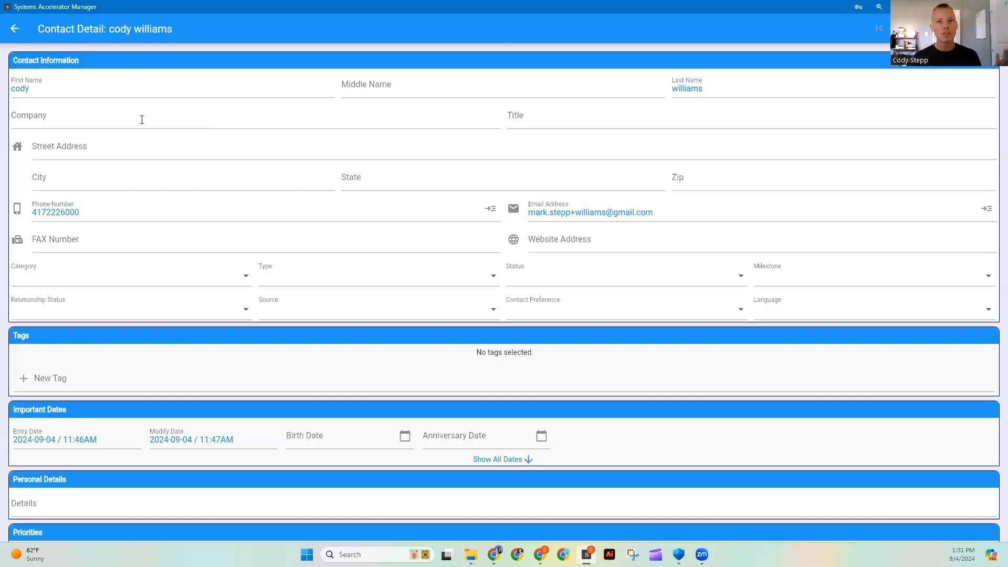
pyautogui.click(15, 29)
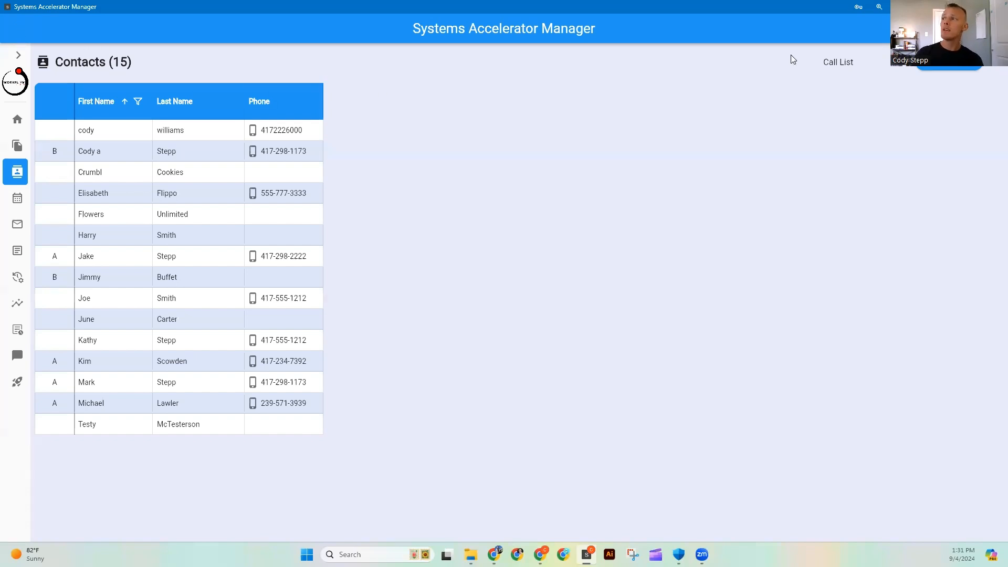
# - Switch the contact list to the "phone / email / tags" layout and from there to the Standard layout
pyautogui.click(873, 62)
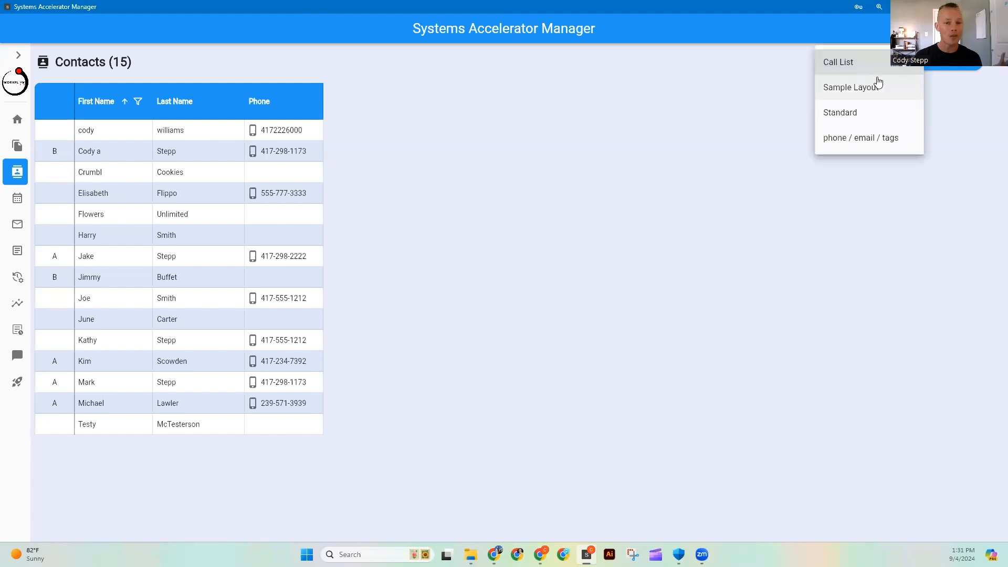
pyautogui.click(843, 145)
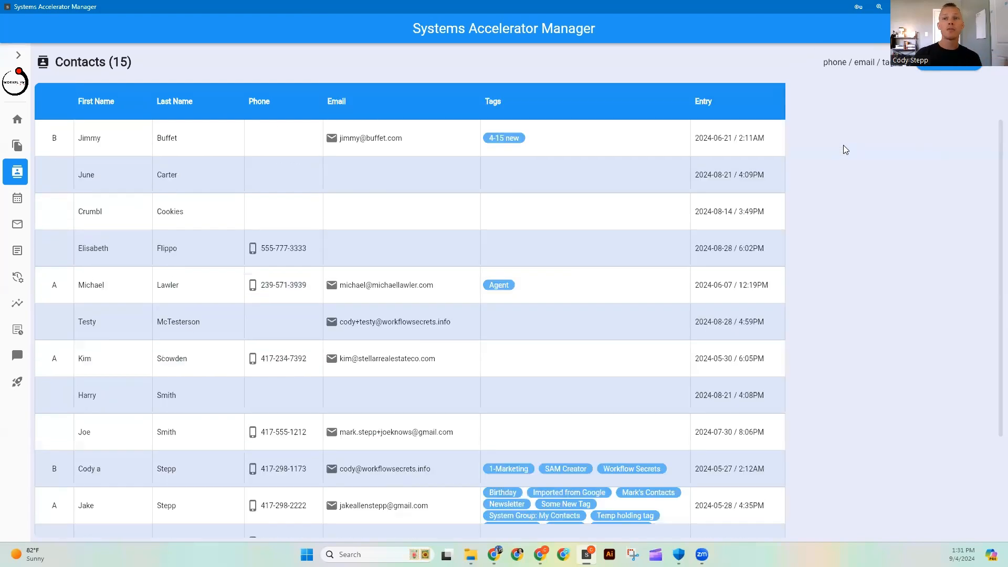
pyautogui.click(863, 66)
pyautogui.click(861, 108)
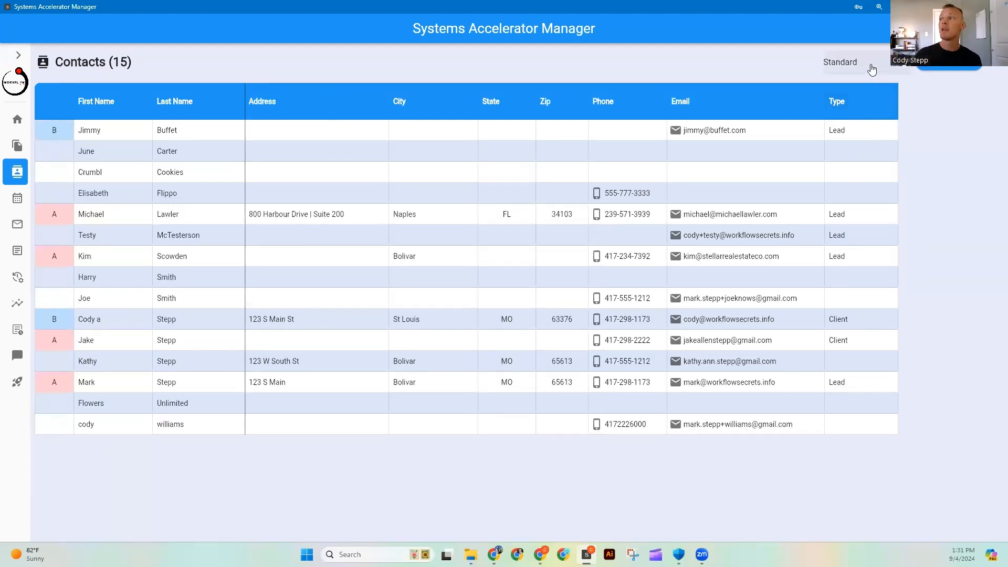
pyautogui.click(870, 66)
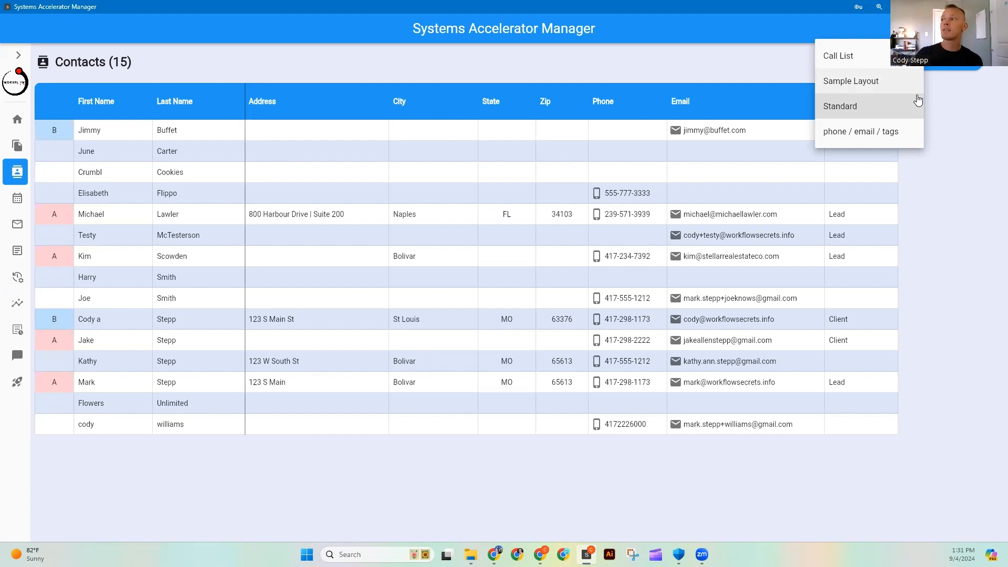
pyautogui.click(953, 110)
# - View the sorting and filtering options of the Type column and close them without applying anything
pyautogui.moveTo(859, 104)
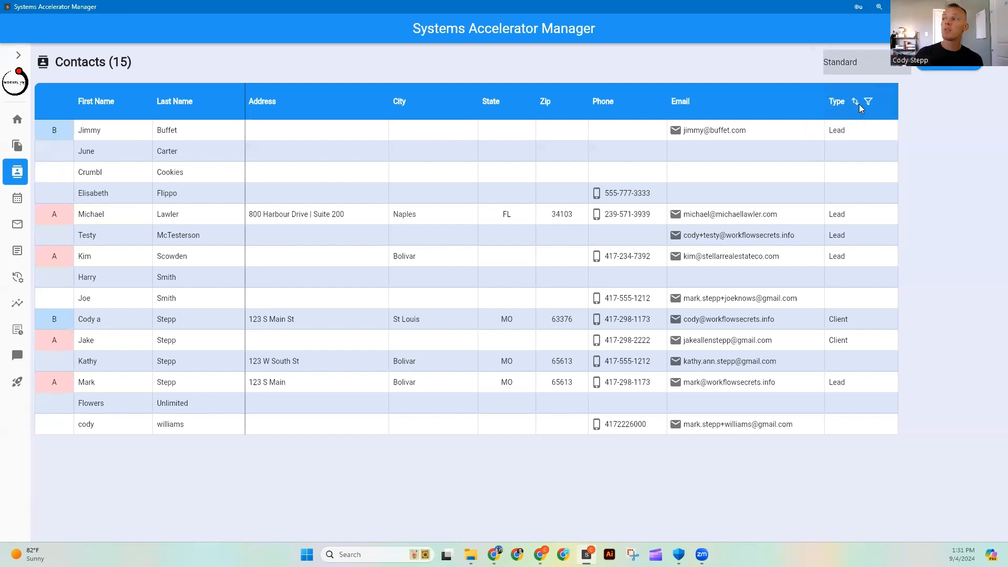
pyautogui.click(868, 102)
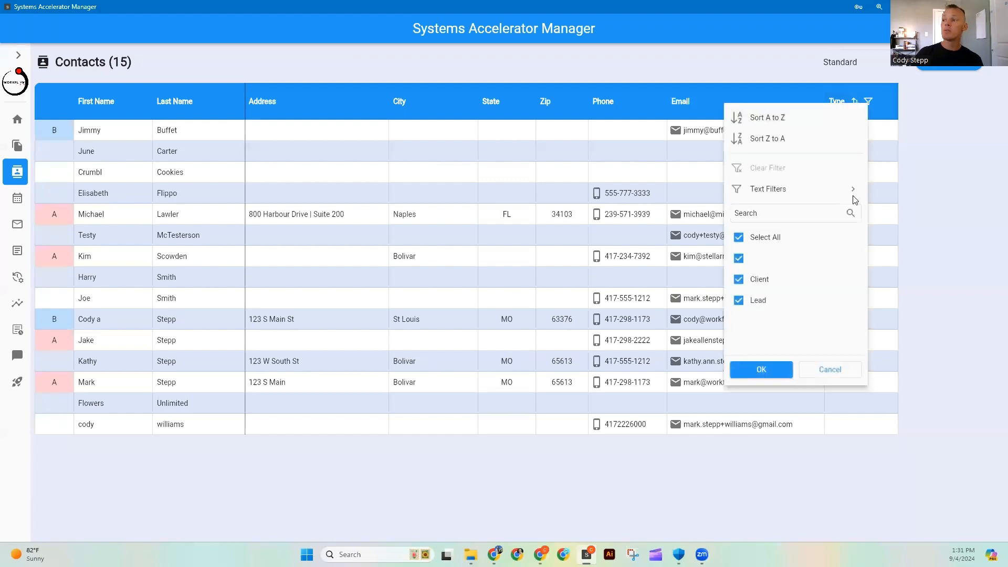
pyautogui.click(968, 125)
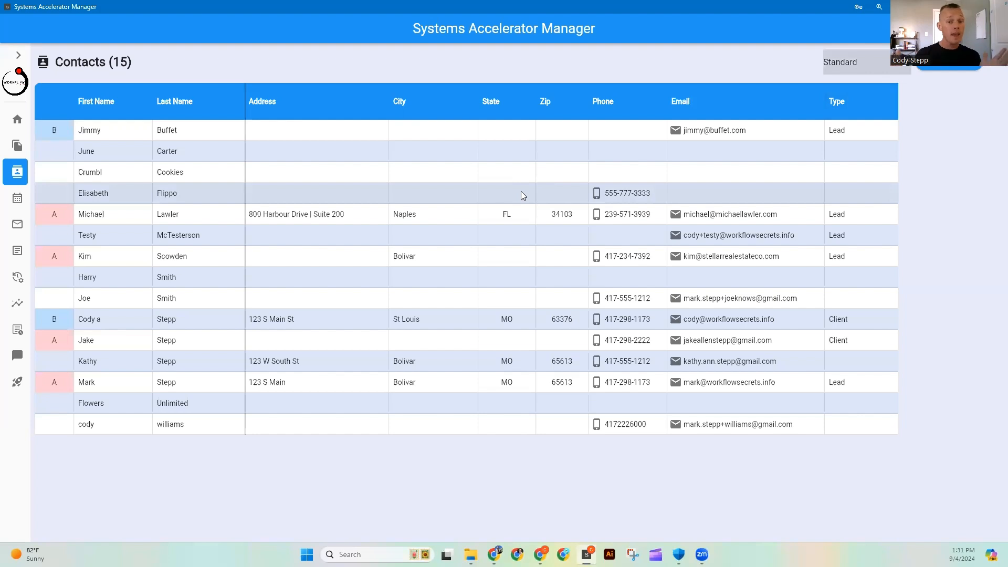
# - Open the list of layout management options for the Standard layout
pyautogui.click(996, 69)
pyautogui.click(938, 91)
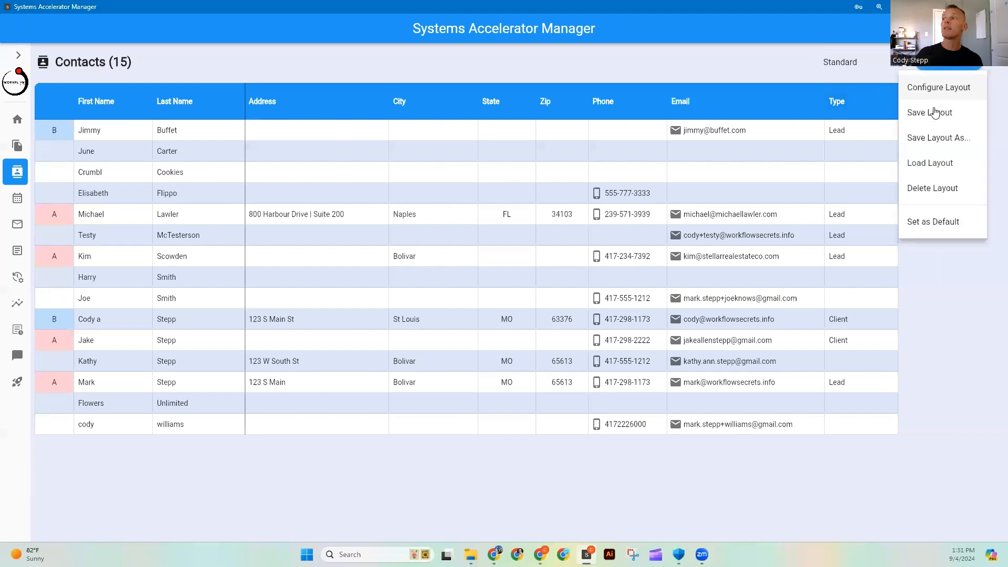